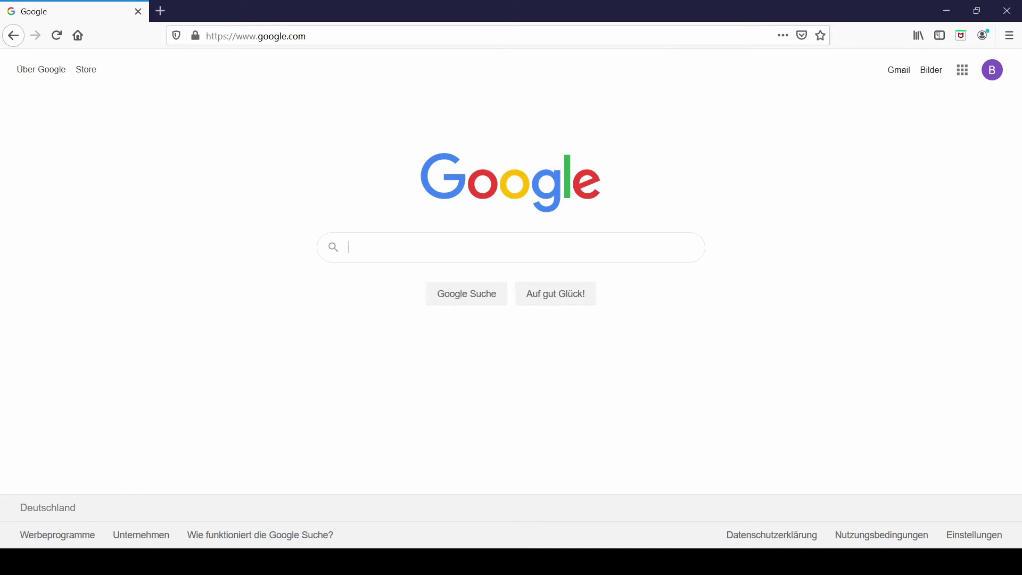
click(336, 37)
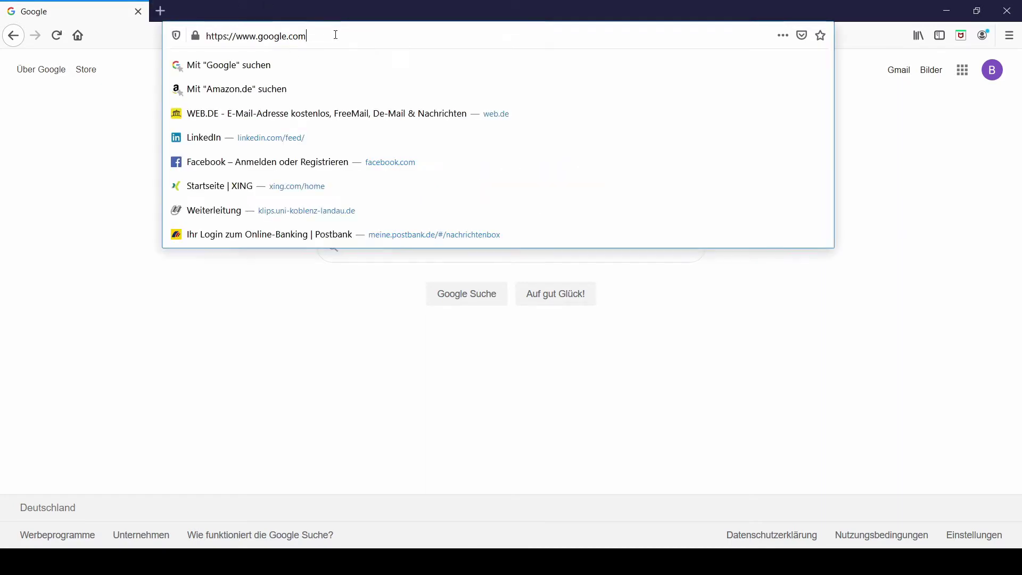
text(htt)
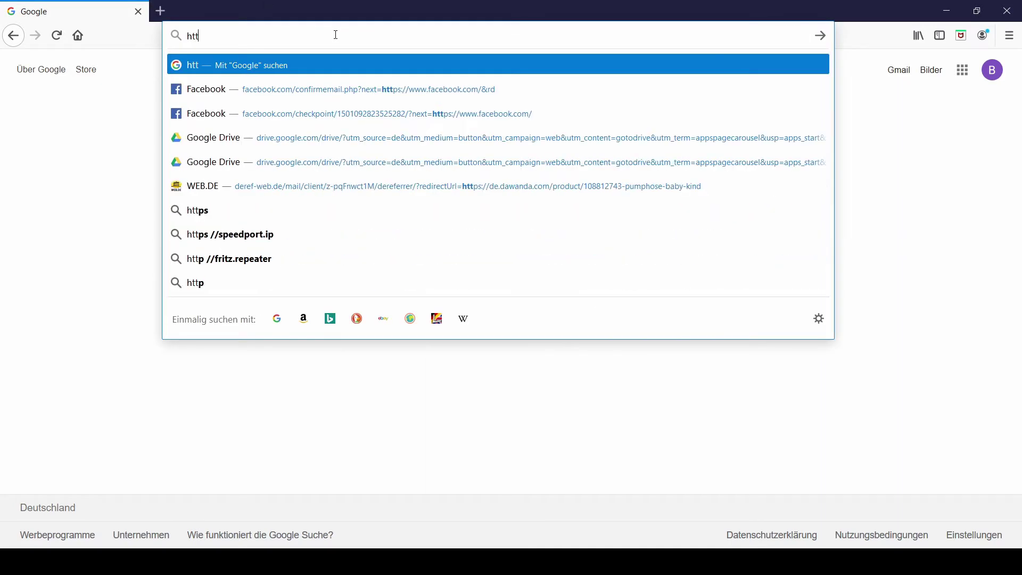
text(ps://idm)
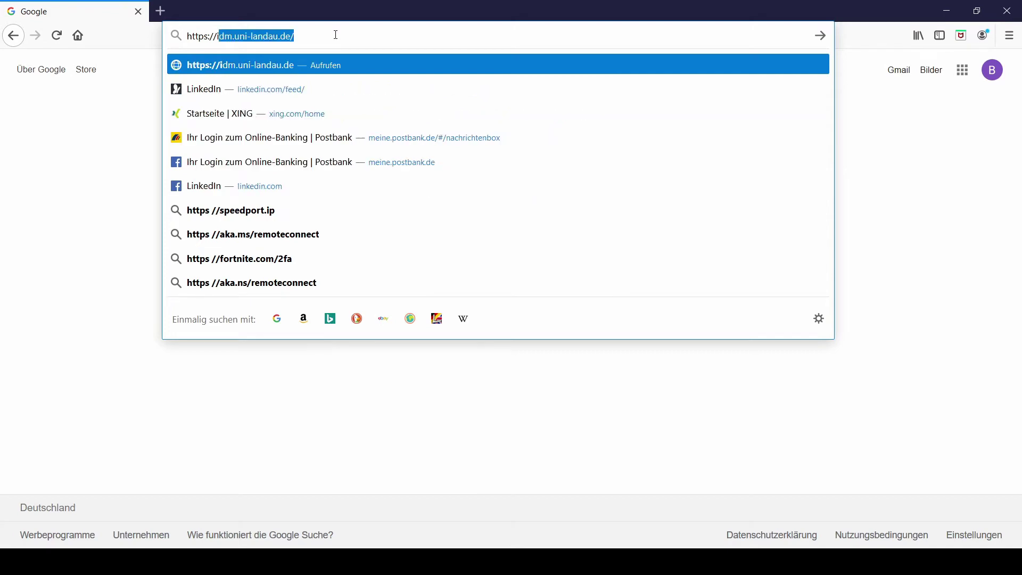
text(.uni)
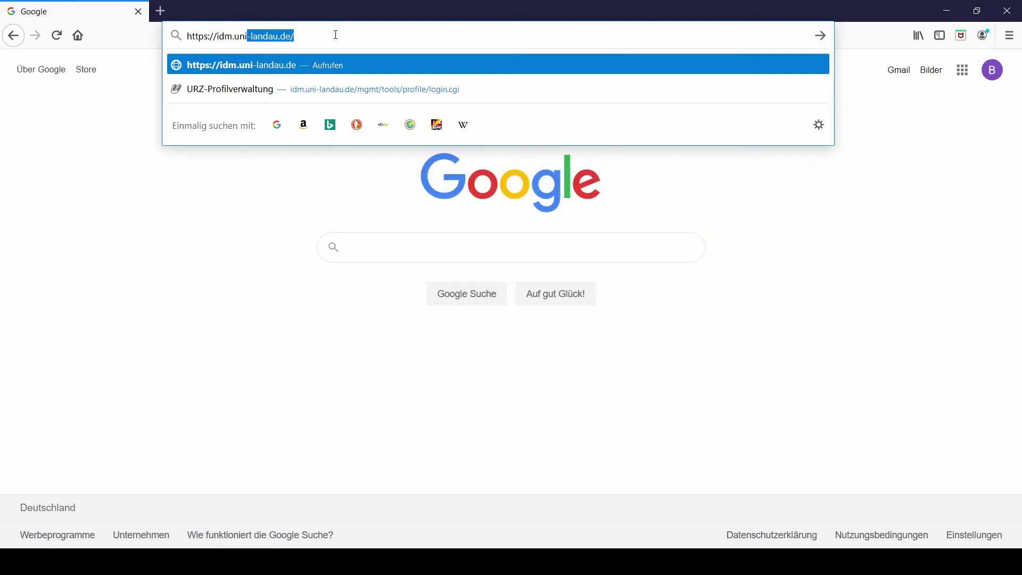
key(Return)
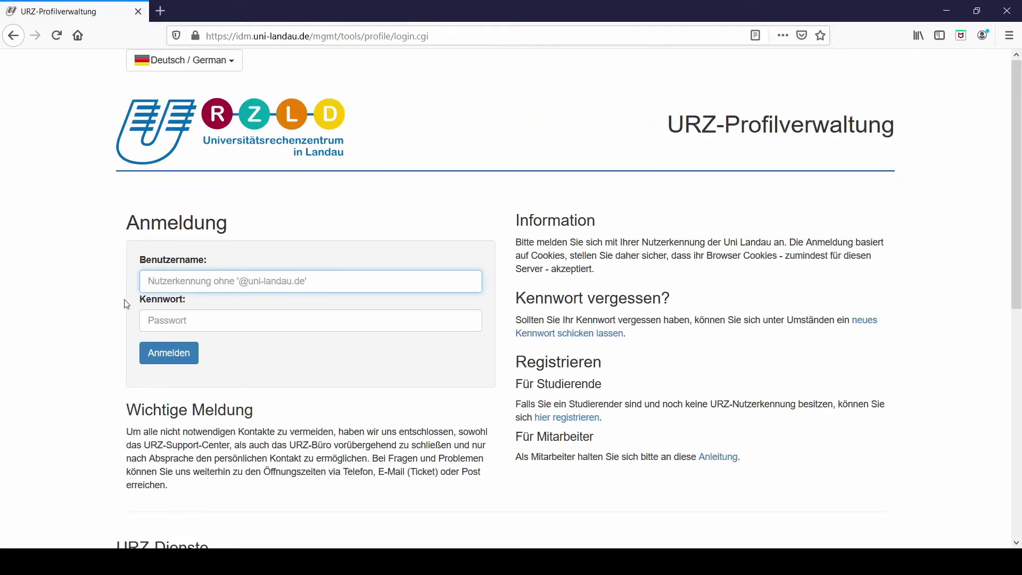
- Switch the login page language to English and start the student 'sign up'
click(228, 60)
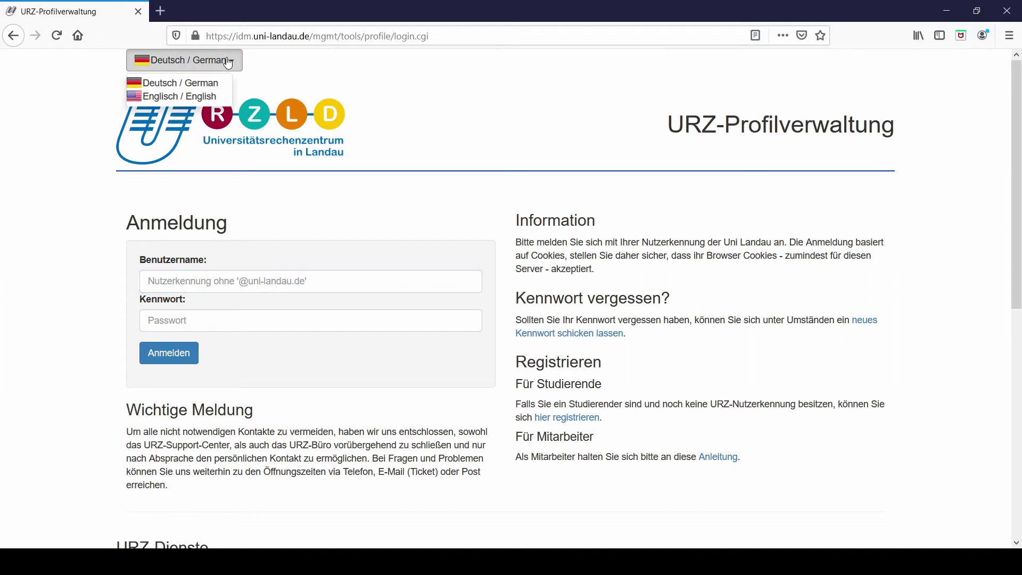
click(162, 98)
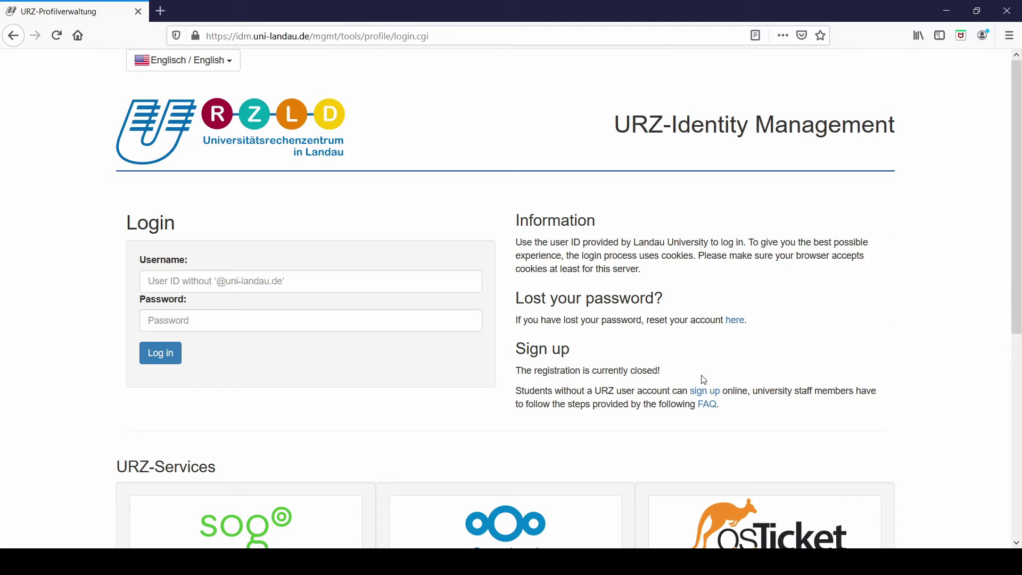
click(709, 394)
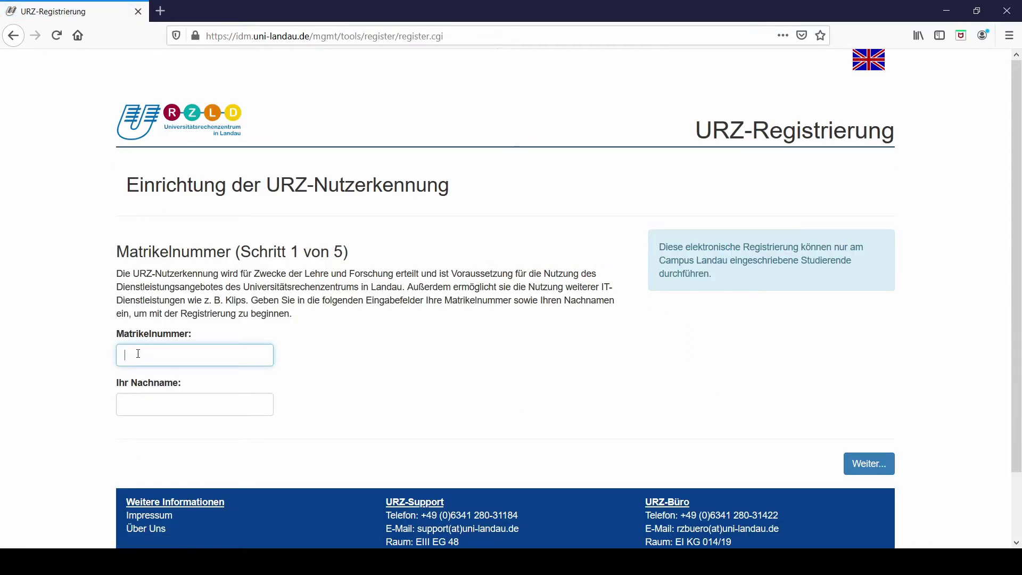
- Submit the student's matriculation number and surname on step 1
click(144, 400)
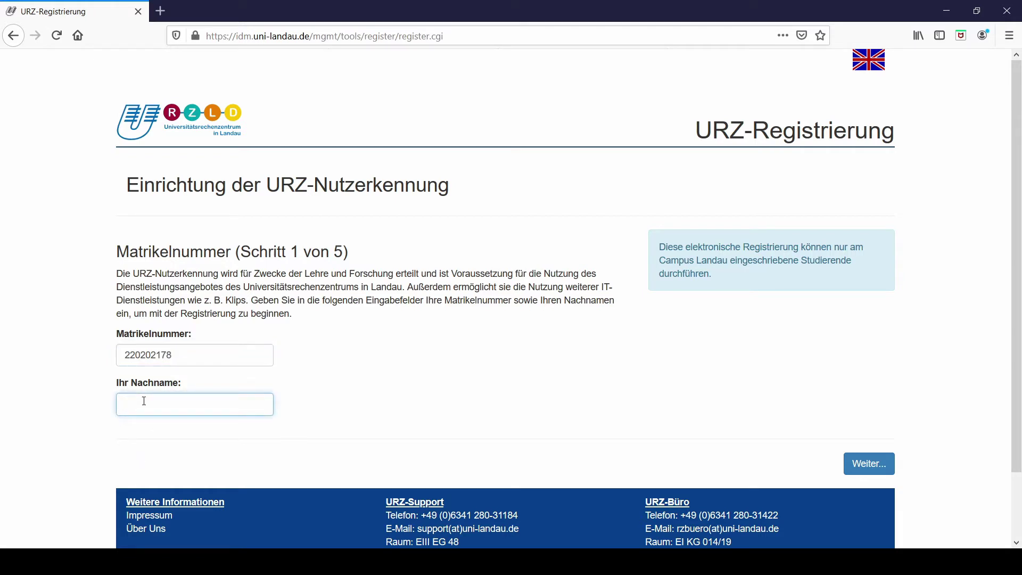
text(Piaf)
key(Return)
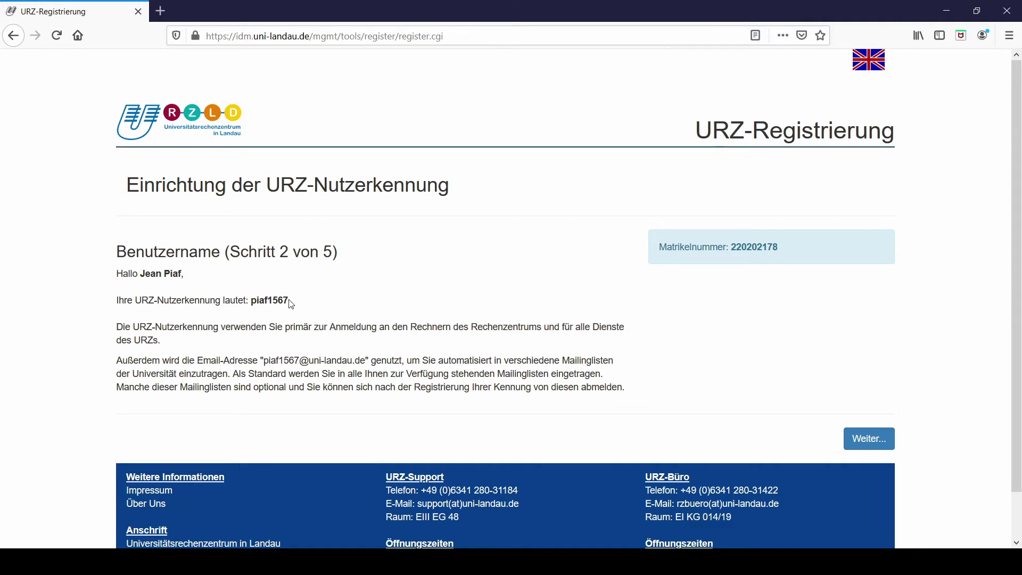
- Highlight the assigned user name and university e-mail address, then continue
drag(290, 302, 252, 302)
drag(264, 361, 367, 361)
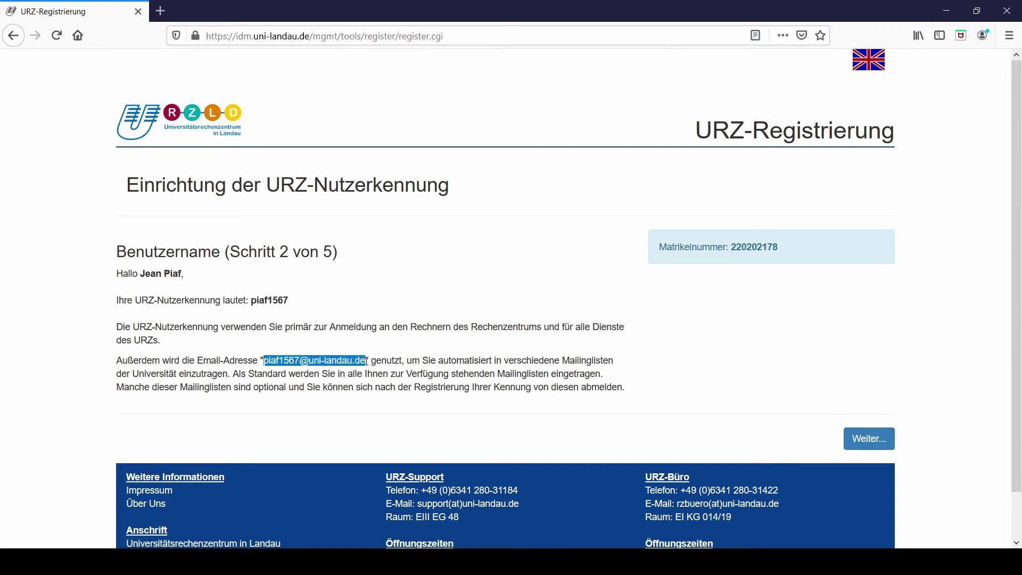
click(872, 450)
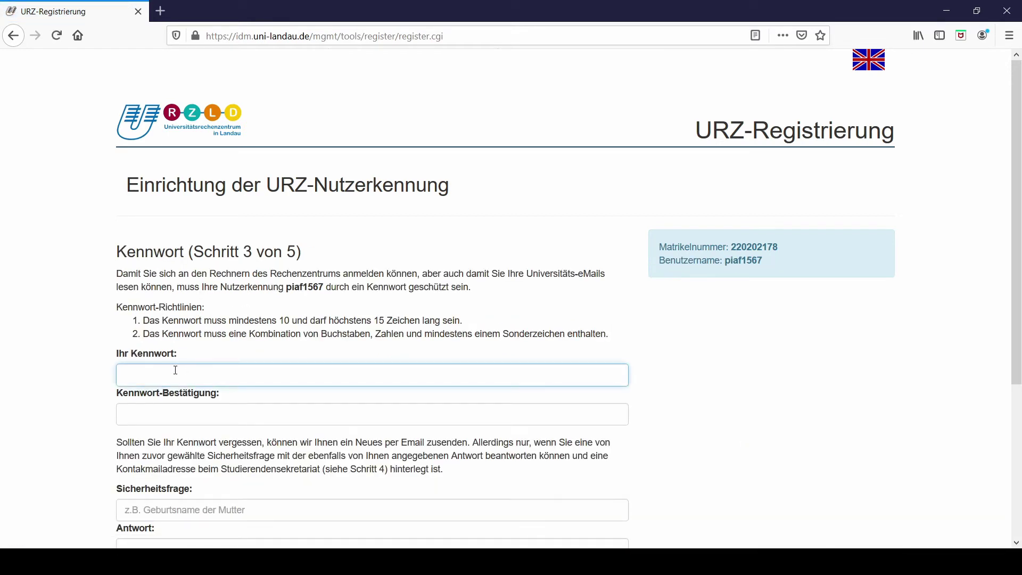
- Enter the account password and confirm it in Kennwort-Bestätigung, fixing a mistyped confirmation
text(•••)
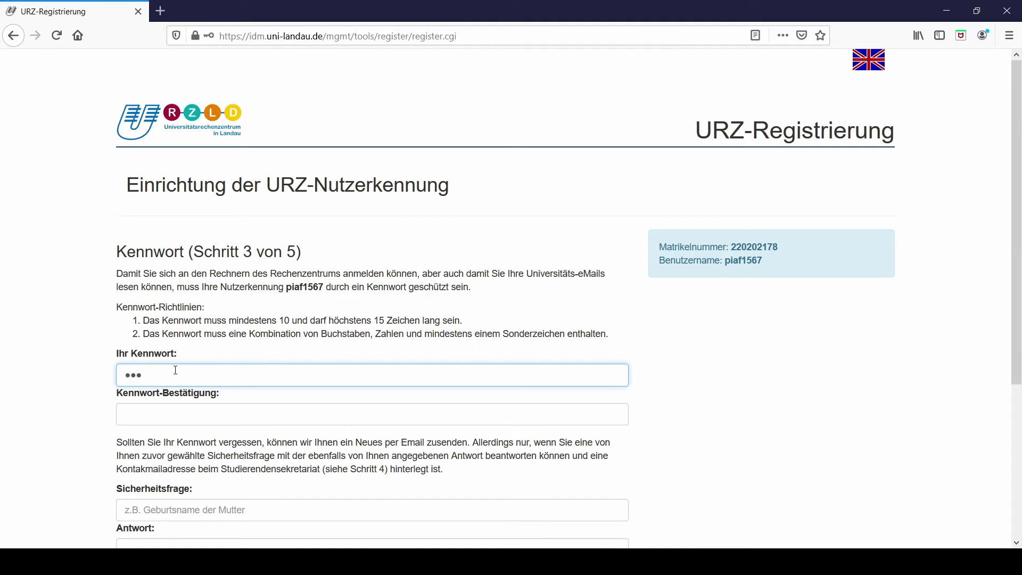
text(•••••)
key(Tab)
text(•••)
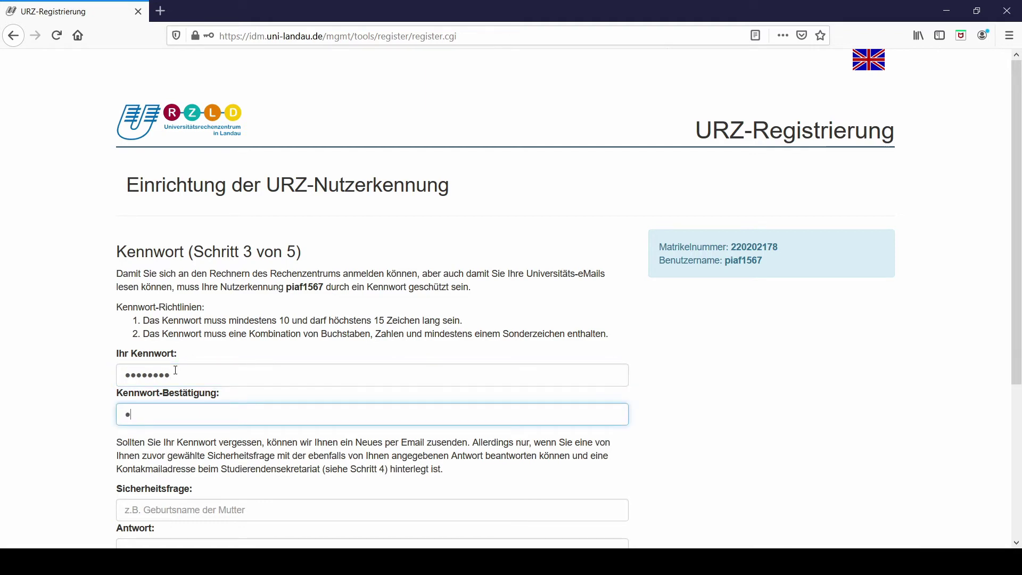
text(••)
key(BackSpace)
key(BackSpace)
key(BackSpace)
key(BackSpace)
text(••••••••)
- Add the security question 'Mothers maiden name' with its answer and continue to step 4
key(Tab)
scroll(175, 370, down, 3)
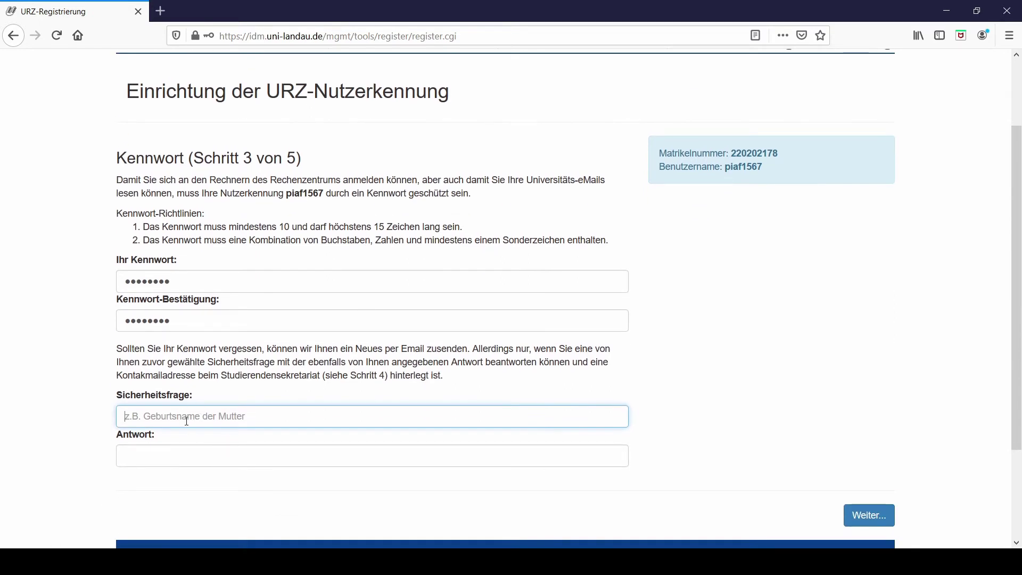
text(Mothers maiden name)
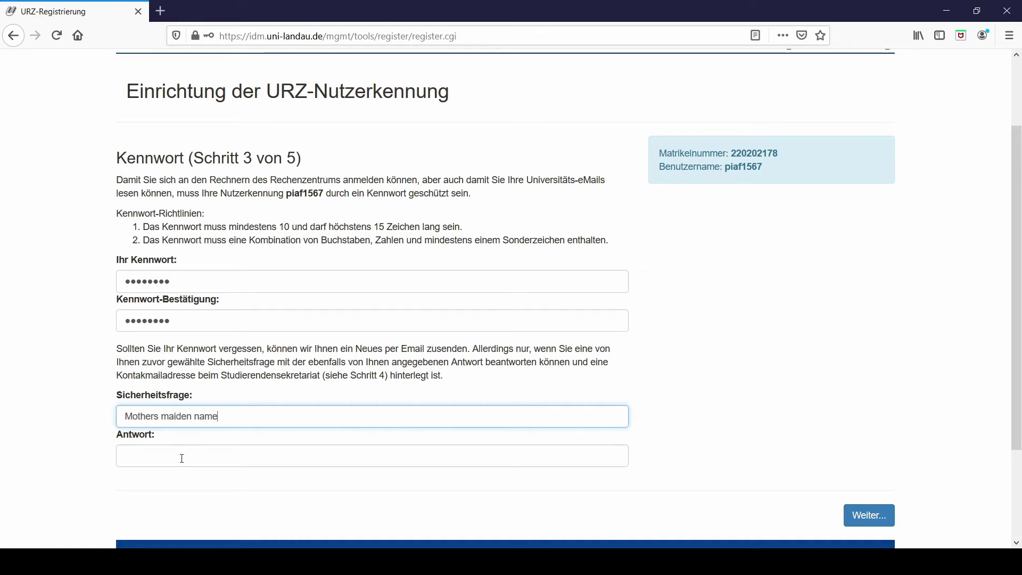
click(182, 458)
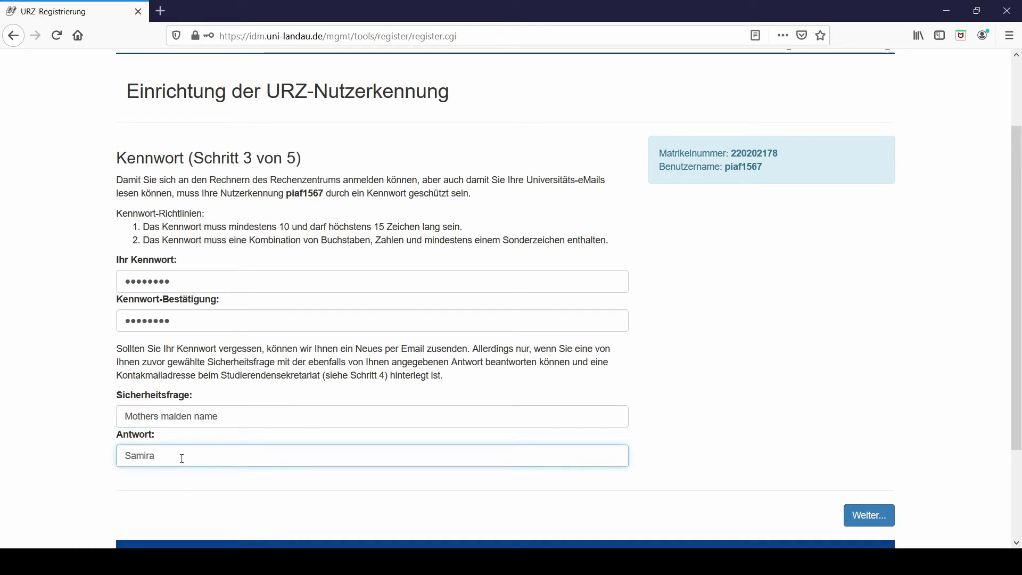
click(870, 522)
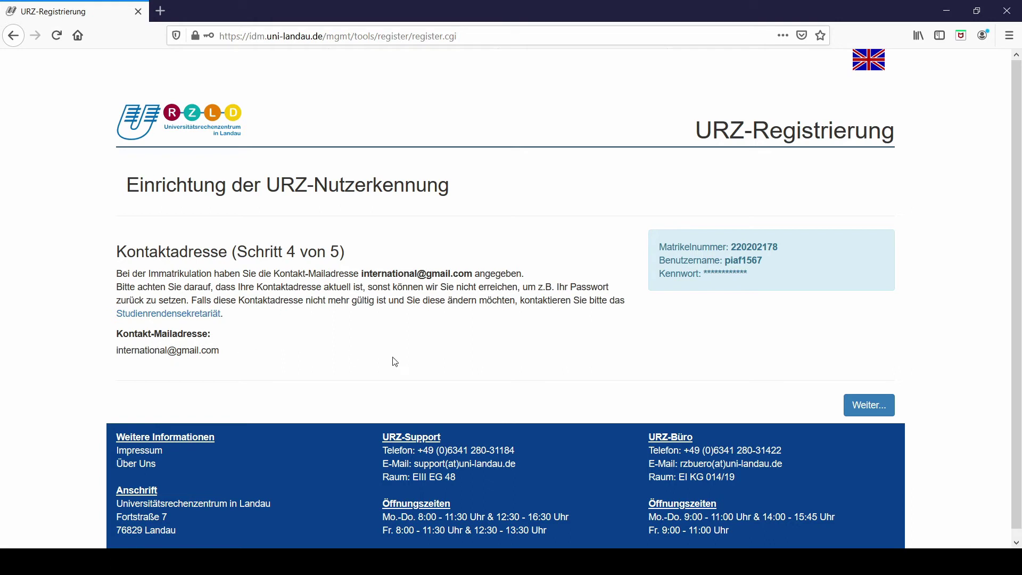
- Accept the Kontakt-Mailadresse on file and continue to step 5
click(873, 406)
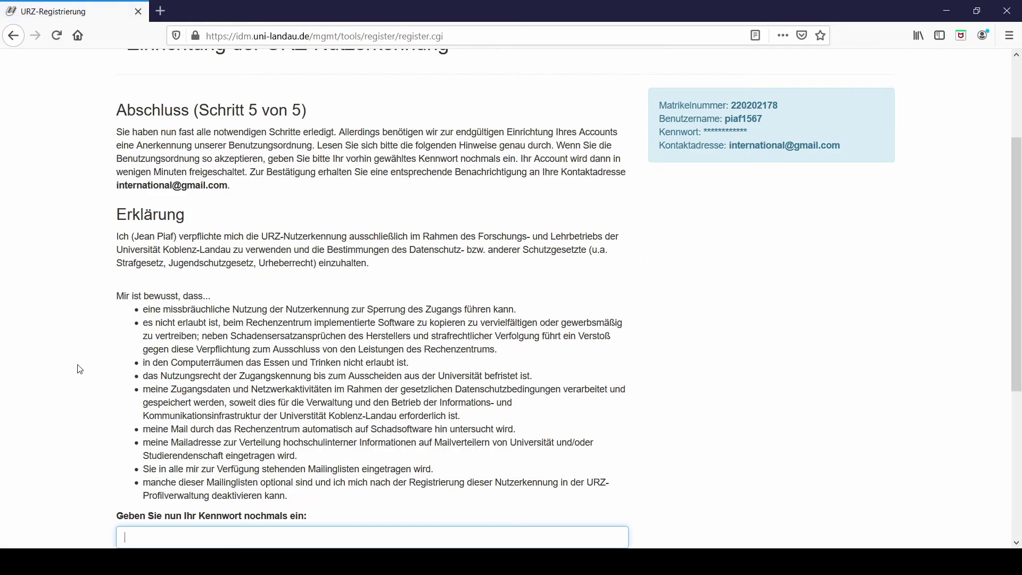
- Re-enter the password at the bottom of step 5 to accept the usage rules and submit
scroll(67, 362, down, 2)
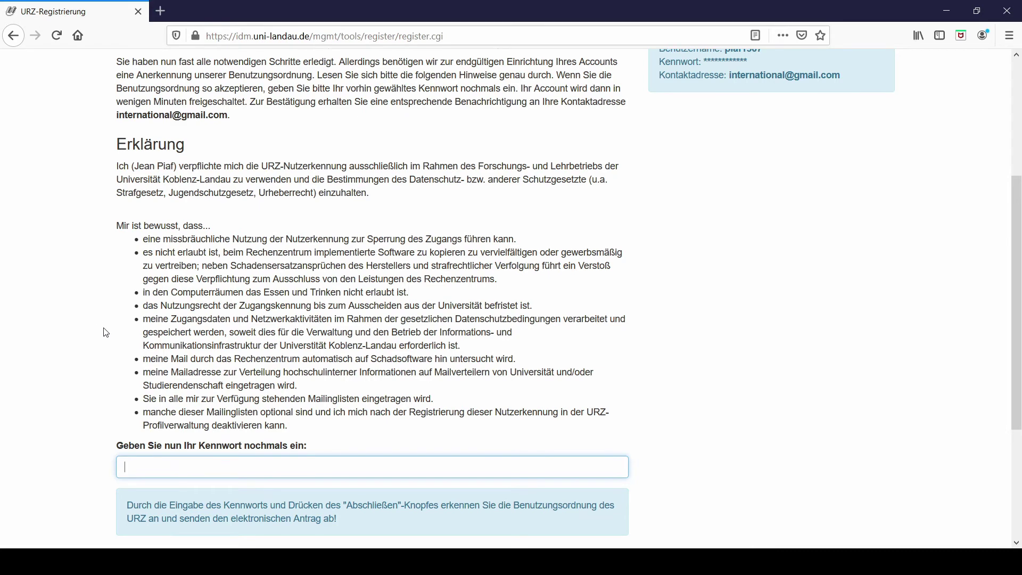
click(197, 458)
text(•••••••)
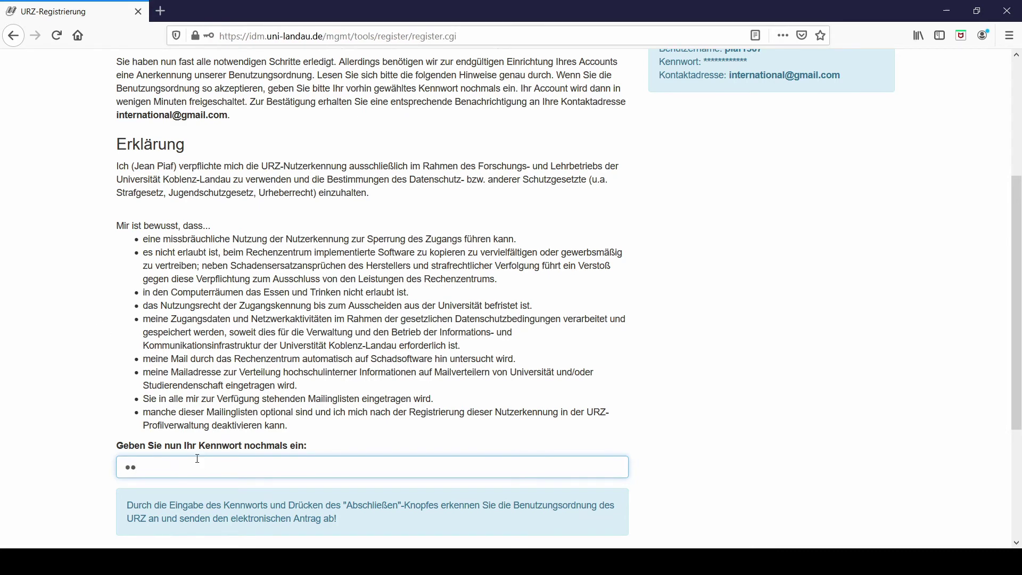
text(•••)
key(Return)
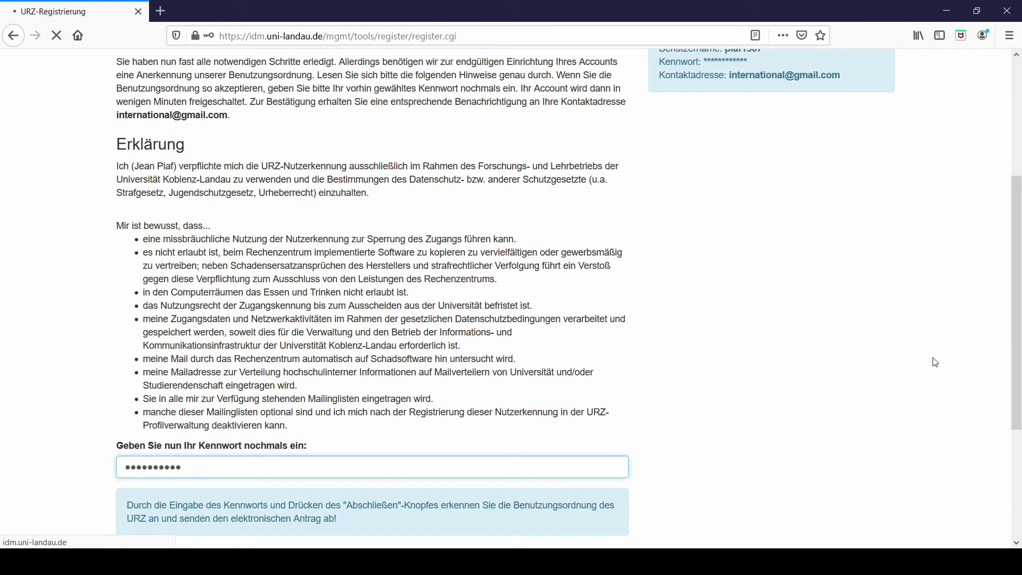
scroll(864, 268, down, 3)
scroll(864, 269, down, 2)
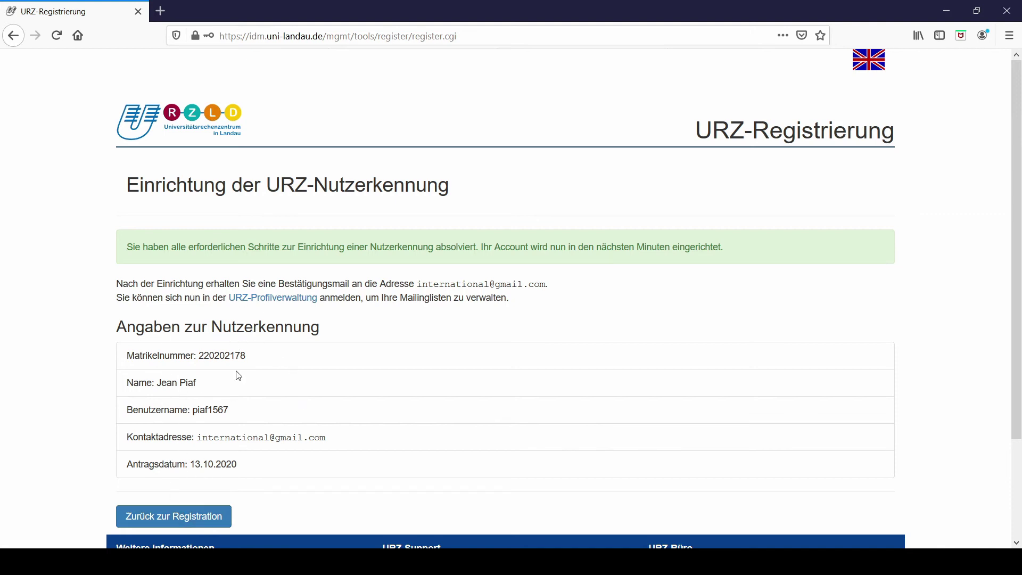
- Highlight the new Benutzername, then go back via 'Zurück zur Registration' to an empty step 1
drag(233, 411, 193, 411)
scroll(579, 416, down, 2)
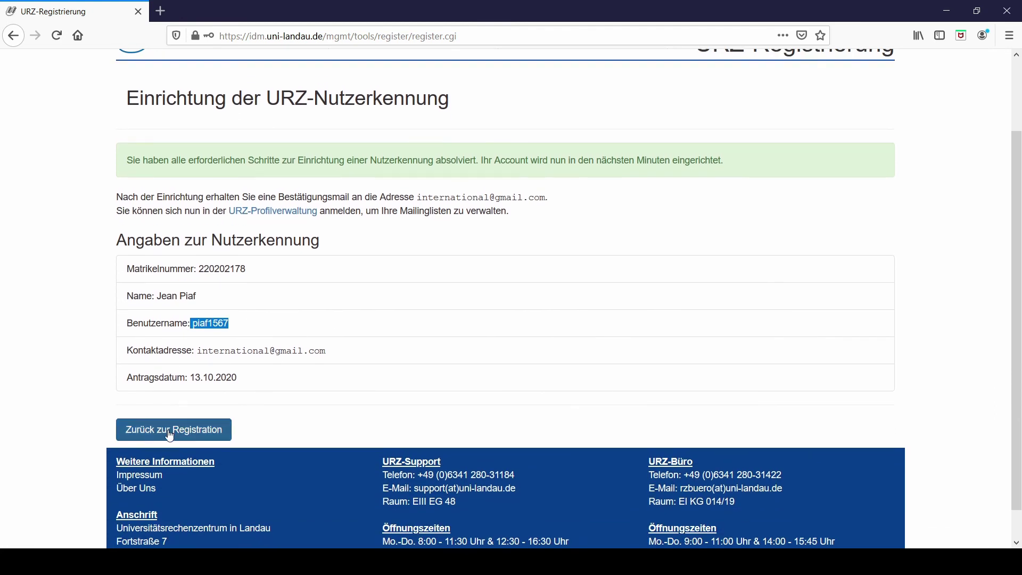
click(170, 435)
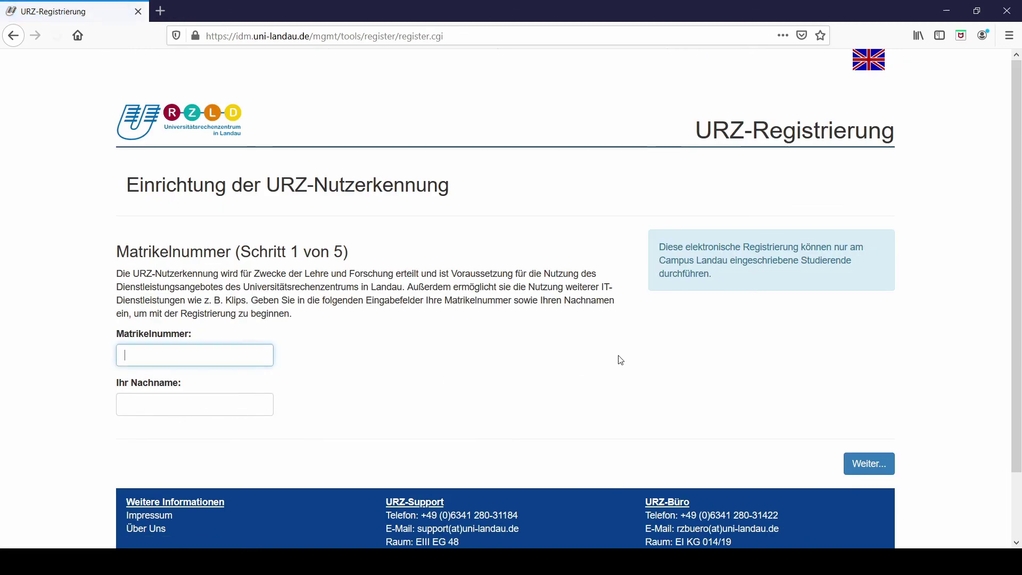
- Google 'SOGO UNI LANDAU' and open the SOGo Uni-Landau result at sogo.uni-landau.de
click(288, 36)
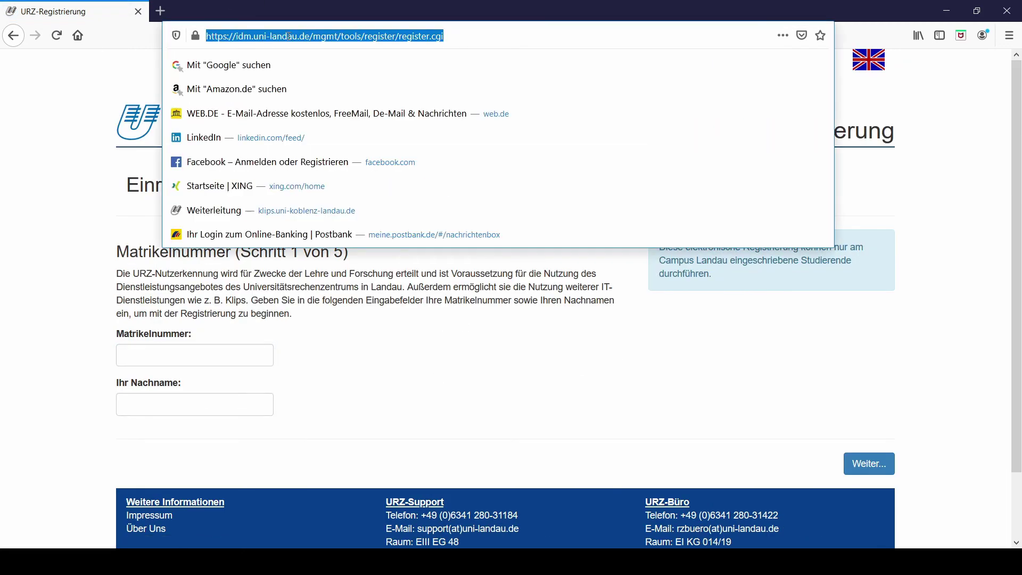
text(SOGO UNI L)
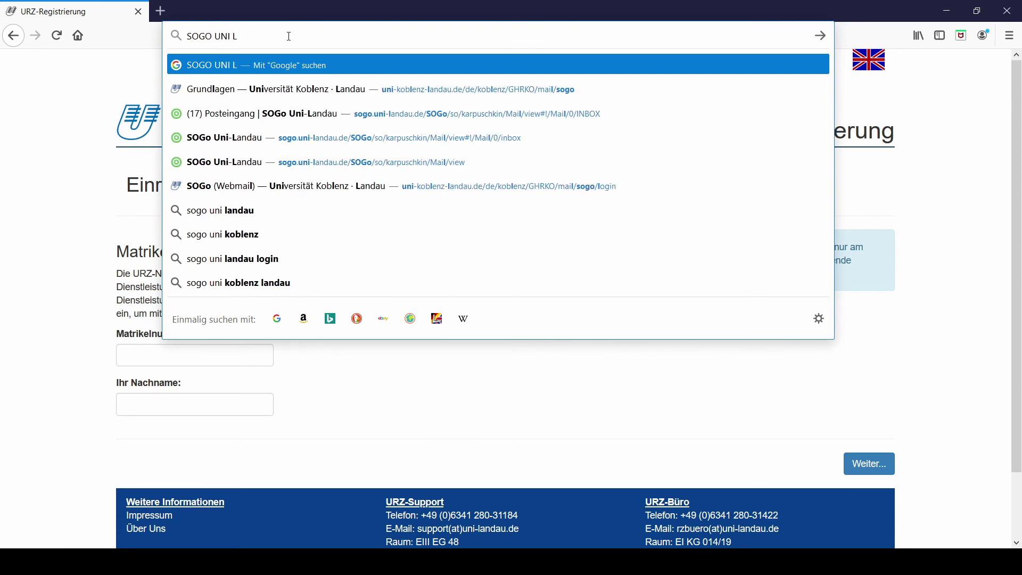
text(ANDAU)
key(Return)
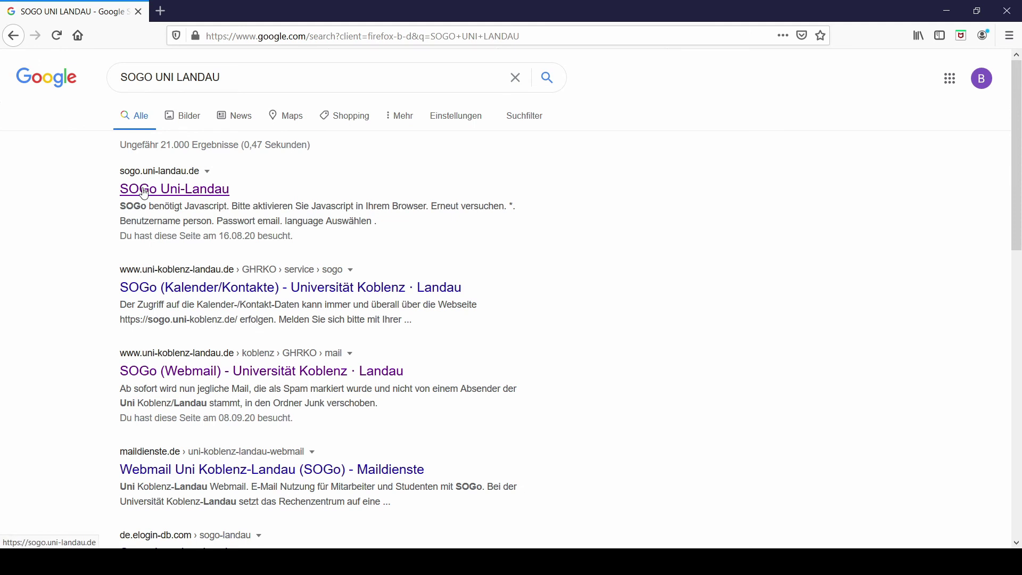
click(180, 190)
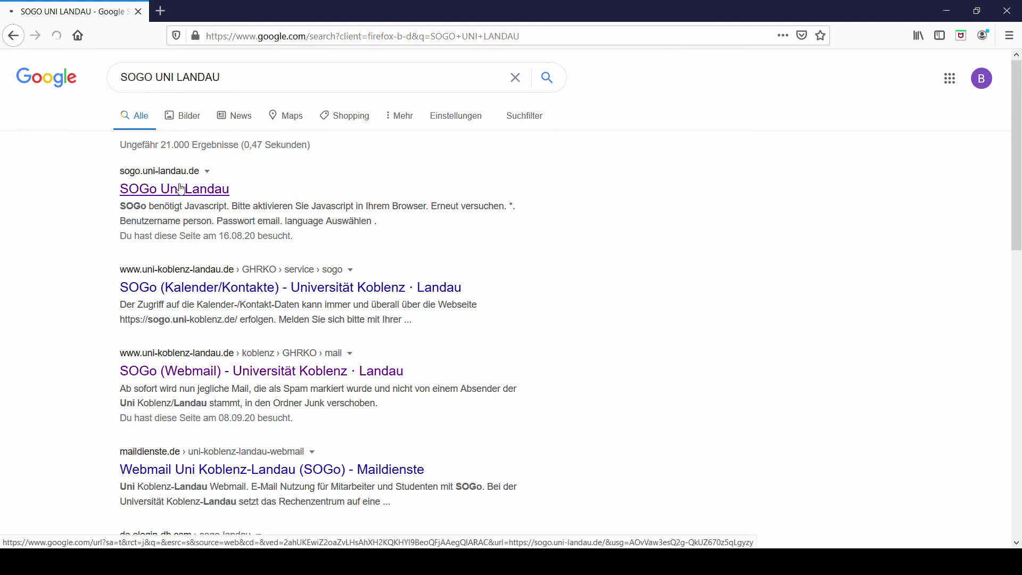